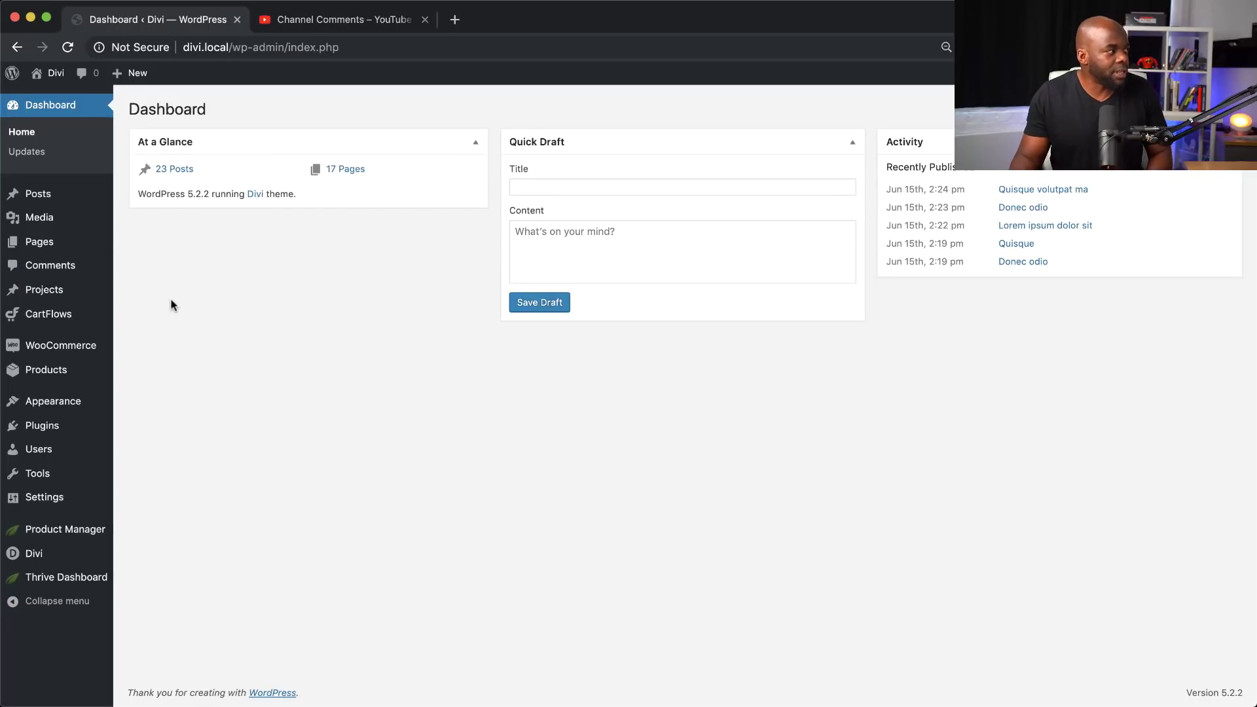
- Browse Pages > All Pages, checking the 18 pages including the CartFlows checkout, landing and thank-you pages
mouse_move(98, 243)
left_click(152, 249)
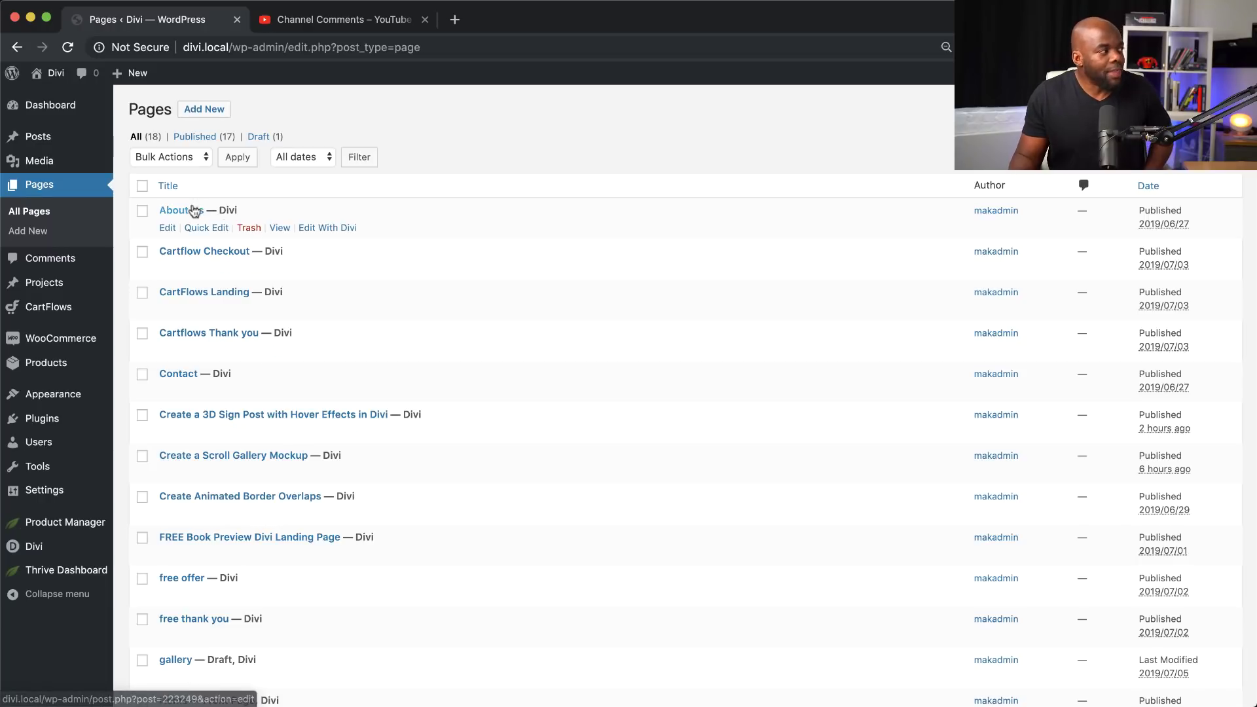
scroll(287, 641, "down", 3)
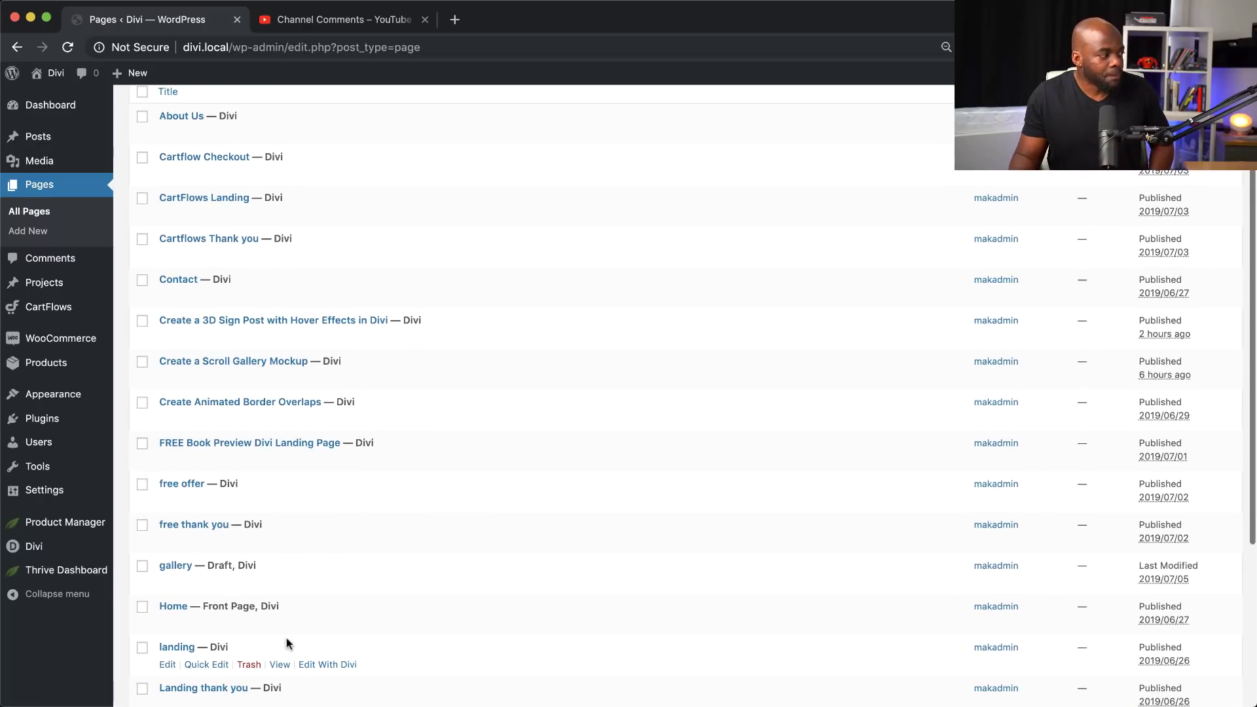
scroll(338, 638, "up", 3)
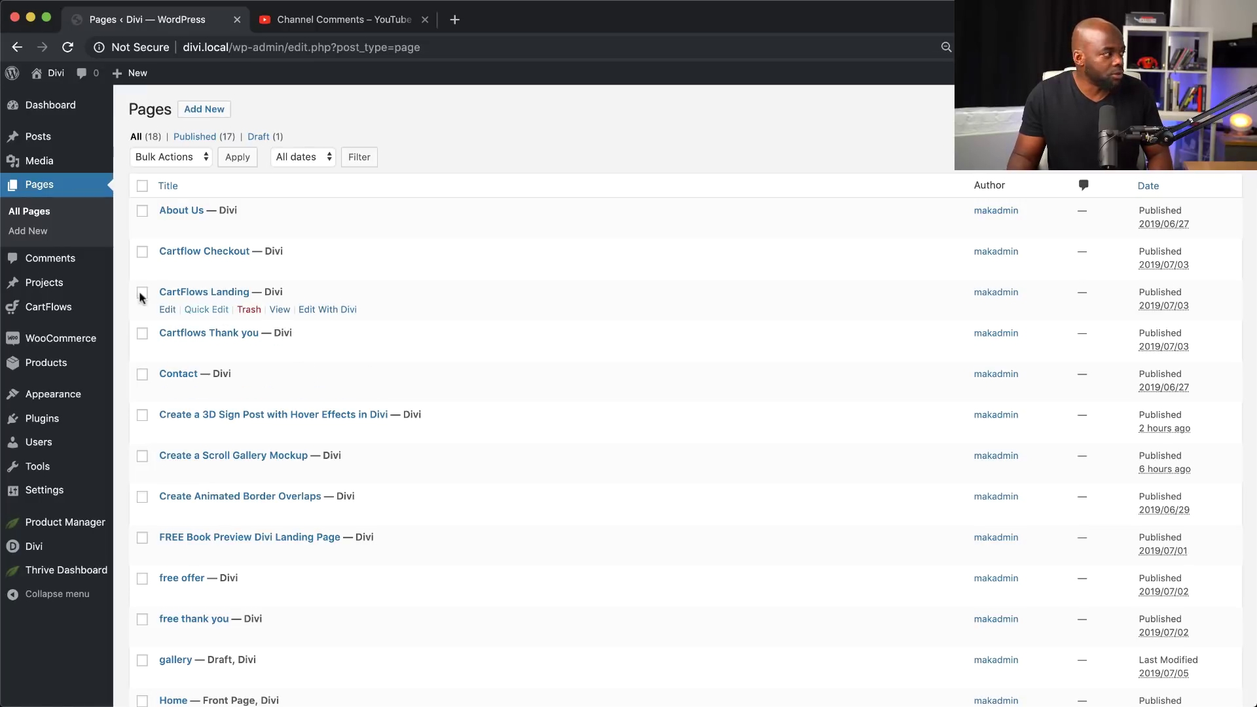
mouse_move(92, 442)
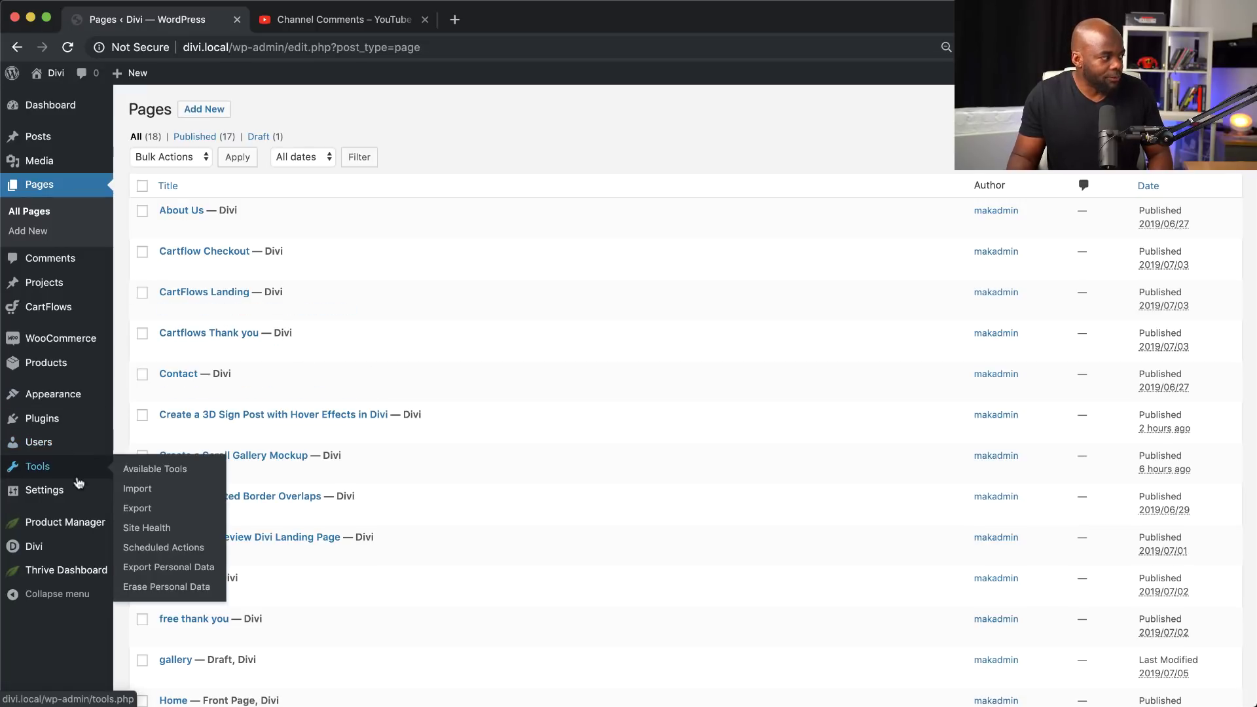
- Open the Free Ebook flow from the CartFlows Flows list for editing
mouse_move(66, 311)
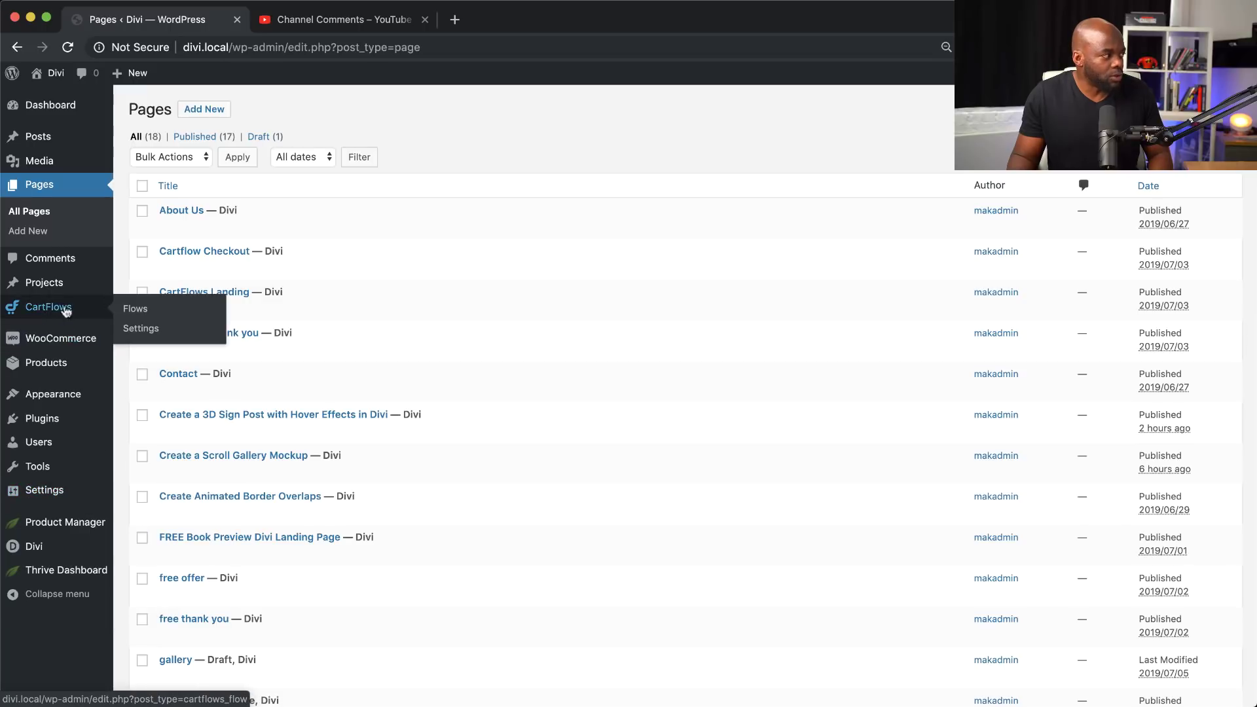
left_click(135, 310)
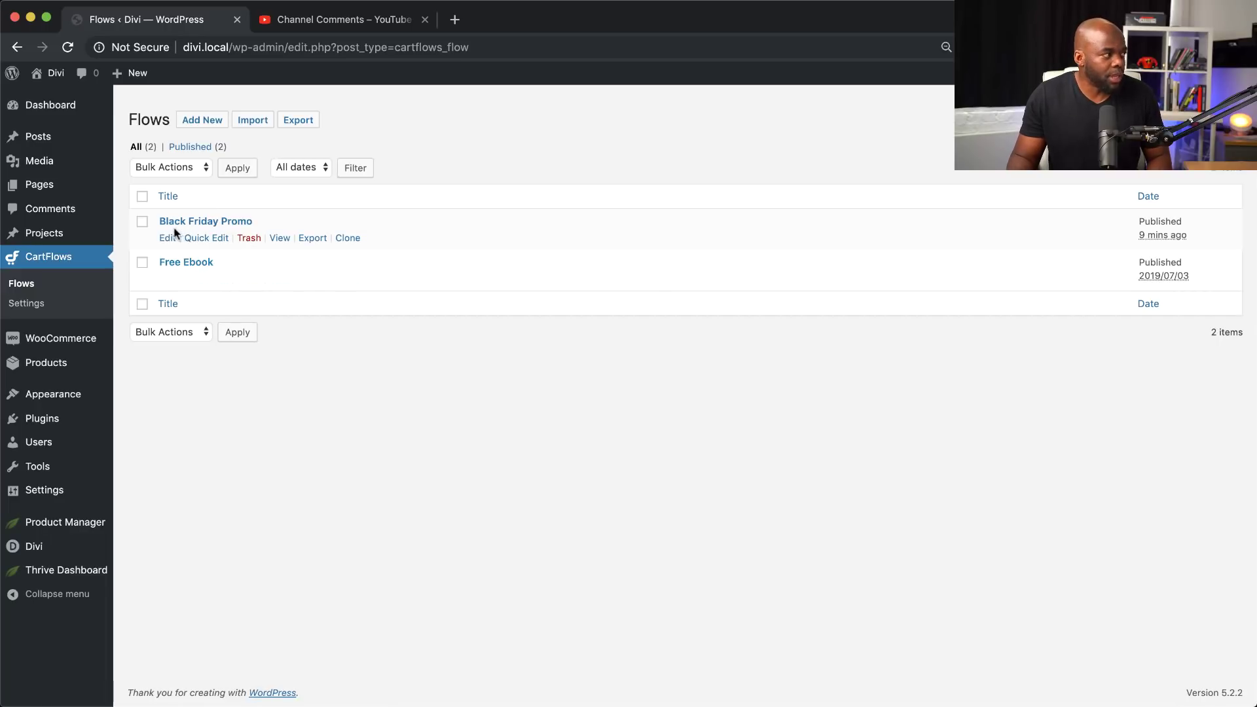
left_click(204, 264)
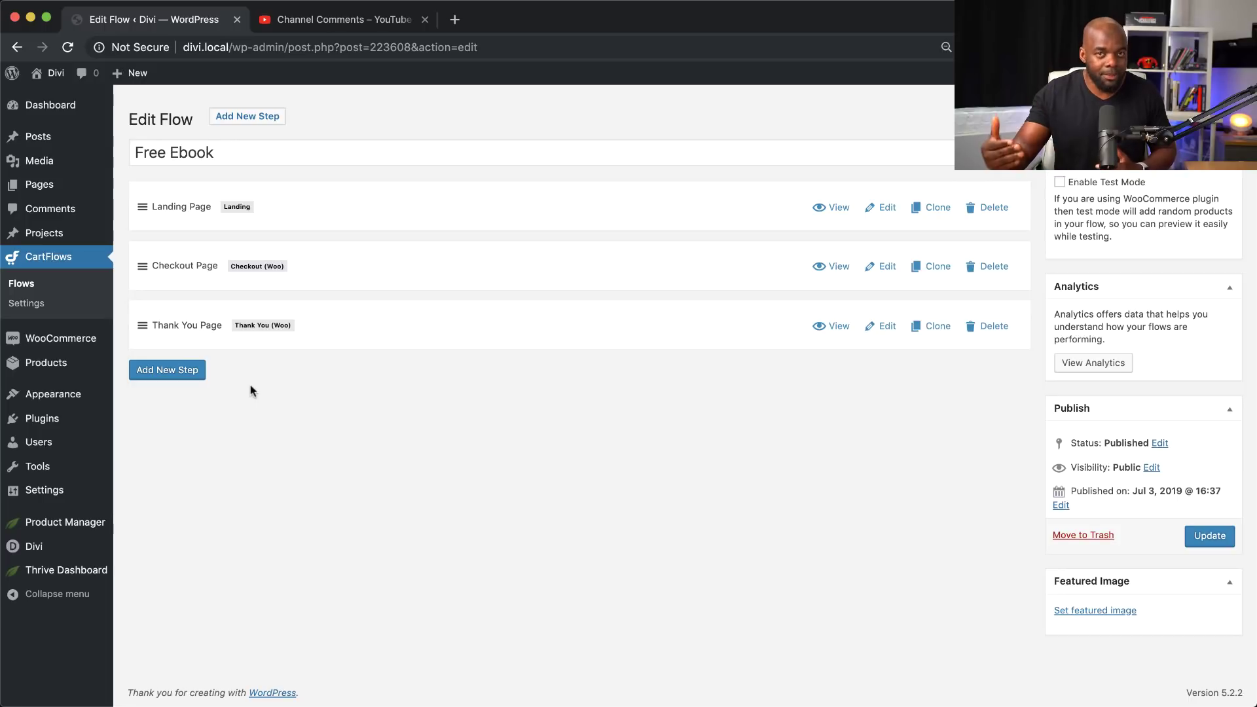
- Import the first Upsell (Woo) template from the Steps Library as a new step
left_click(165, 377)
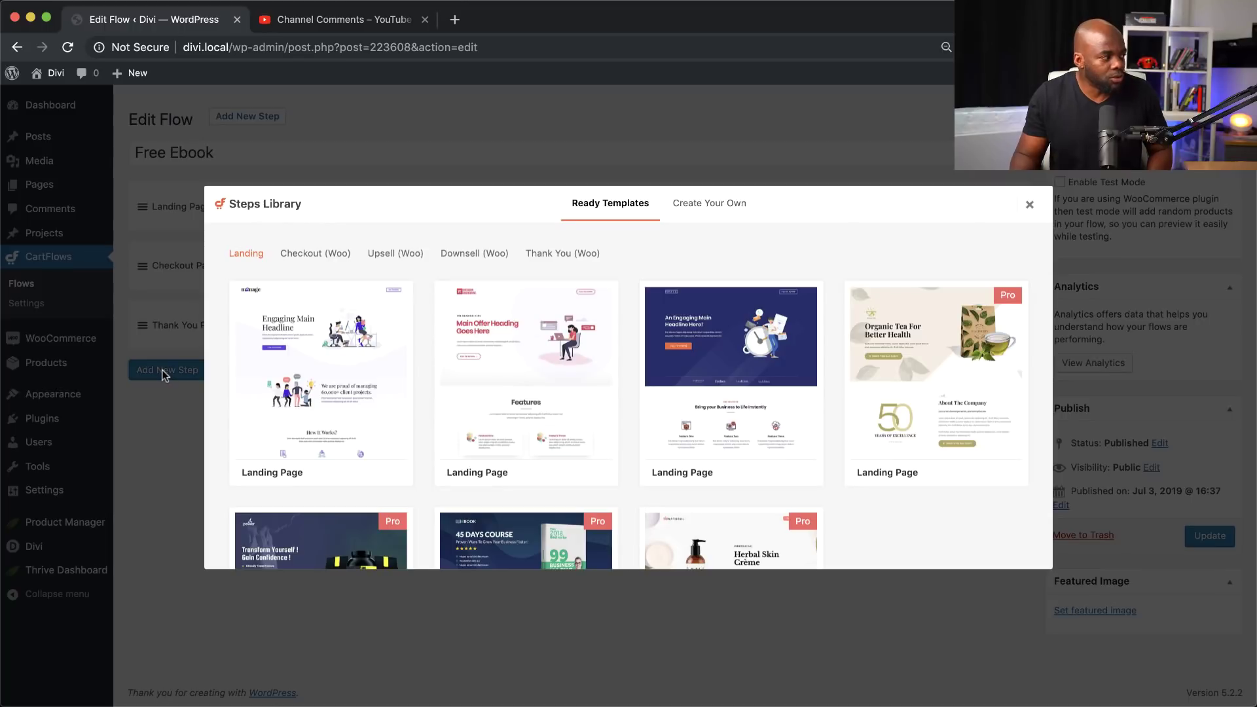
left_click(411, 262)
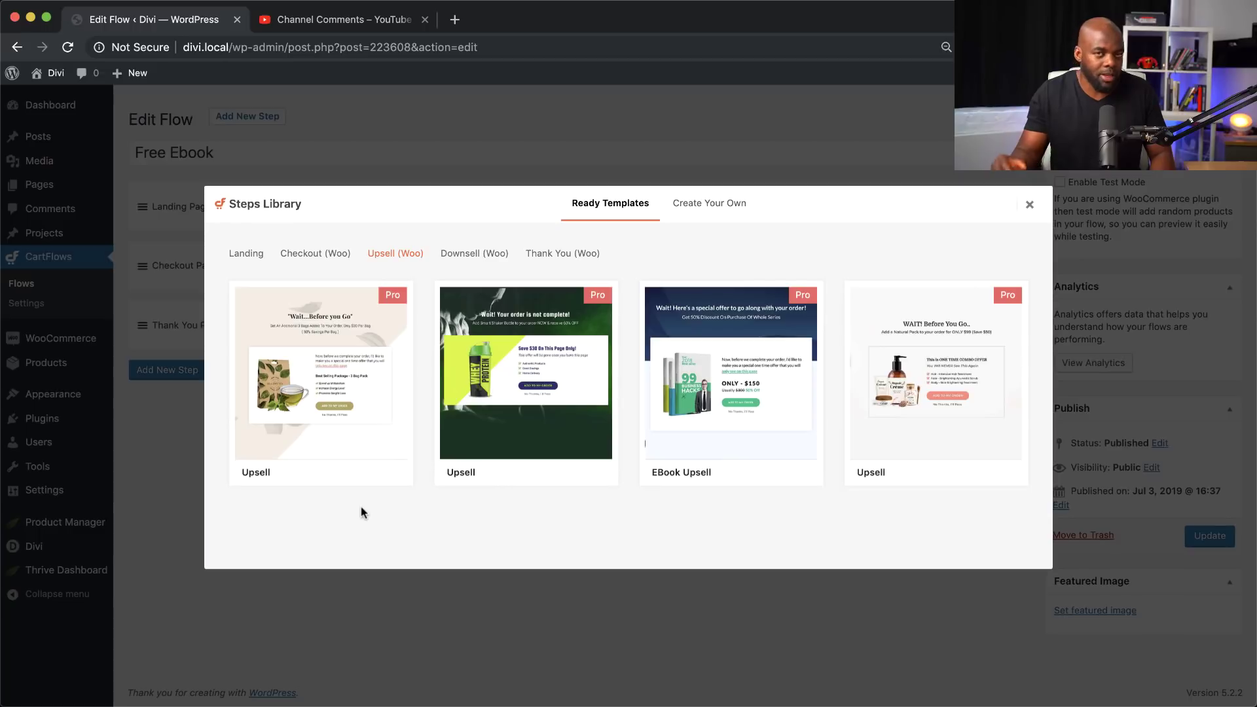
left_click(384, 473)
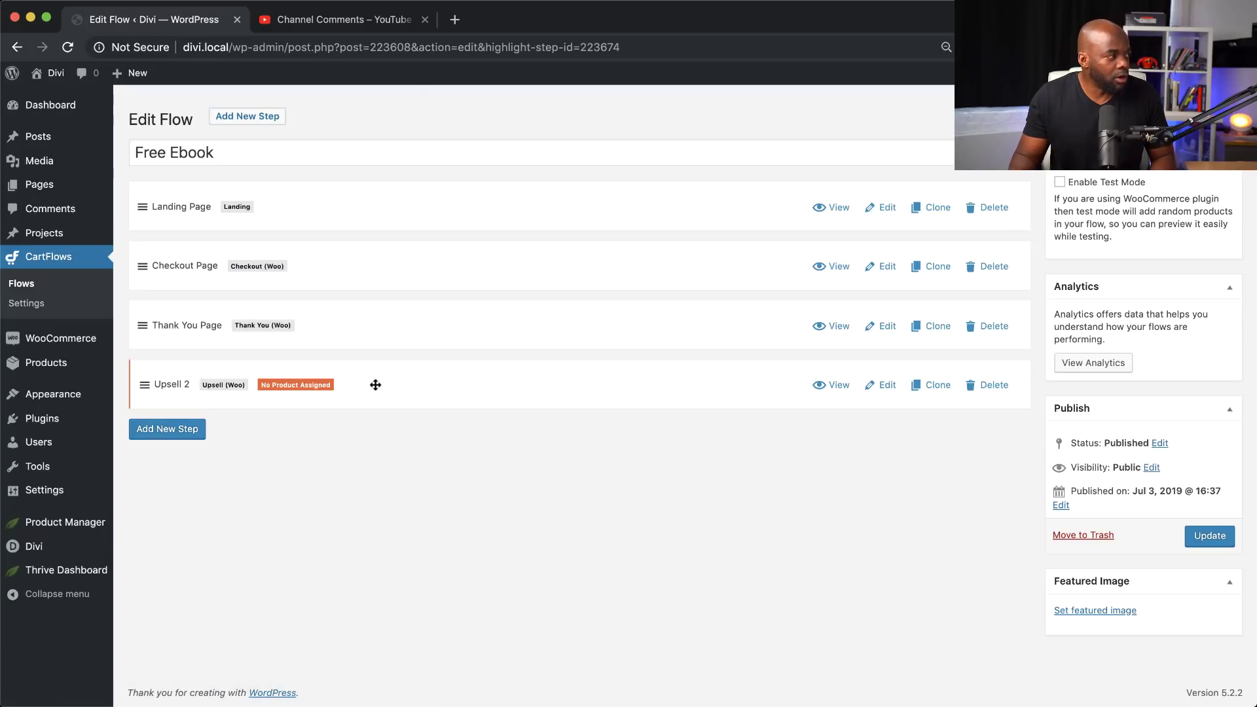
- Drag Upsell 2 above Thank You Page, then above Checkout Page, making it the second step
left_click_drag(376, 385, 376, 283)
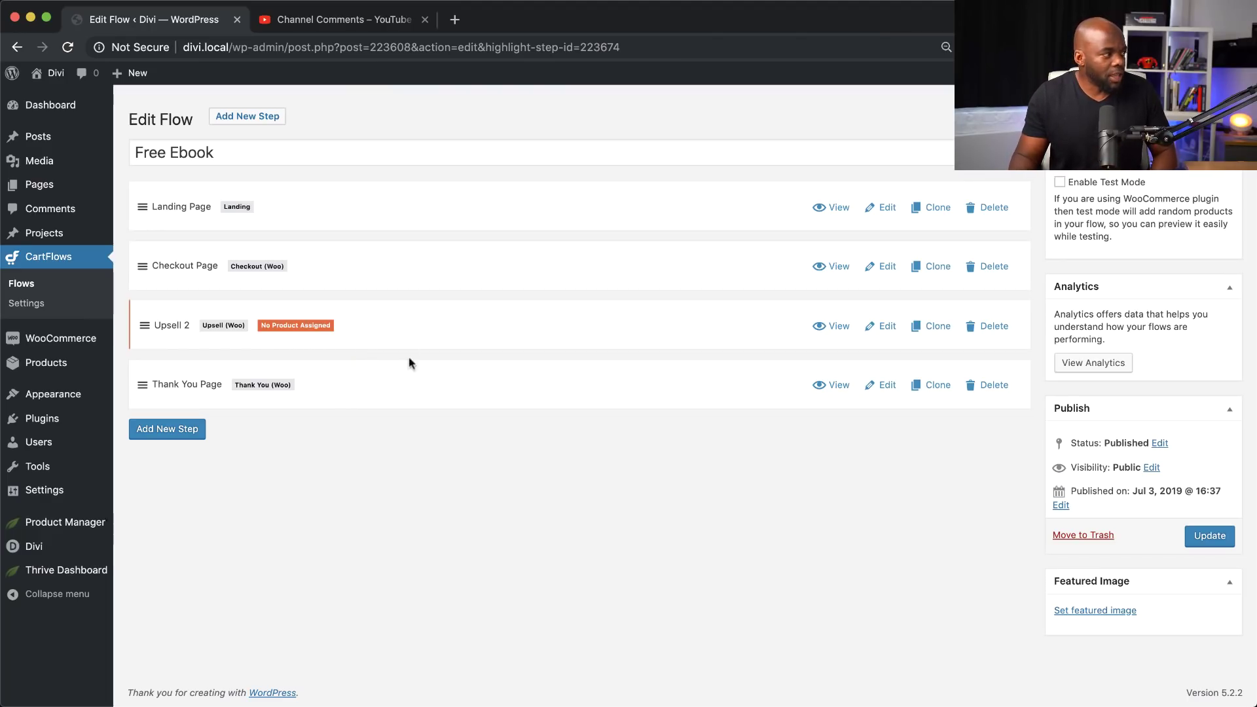
left_click_drag(404, 329, 410, 239)
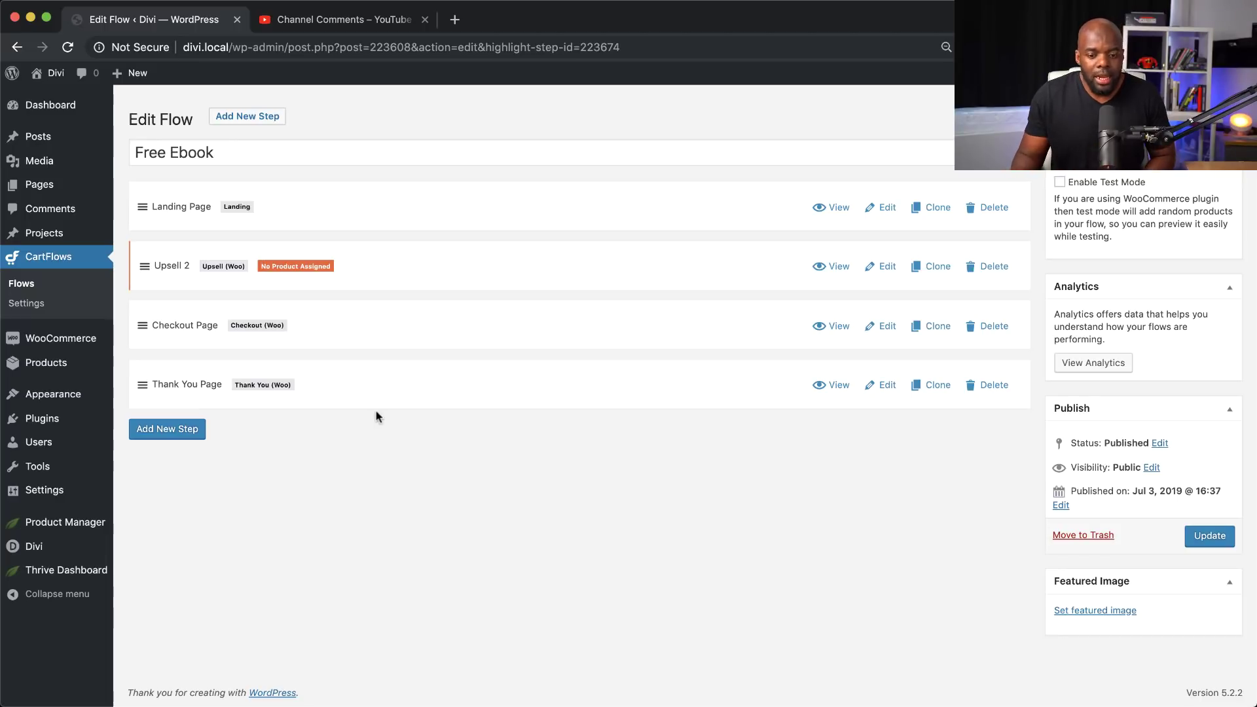
- View and close the analytics reports for the Free Ebook and Black Friday Promo flows
left_click(1095, 365)
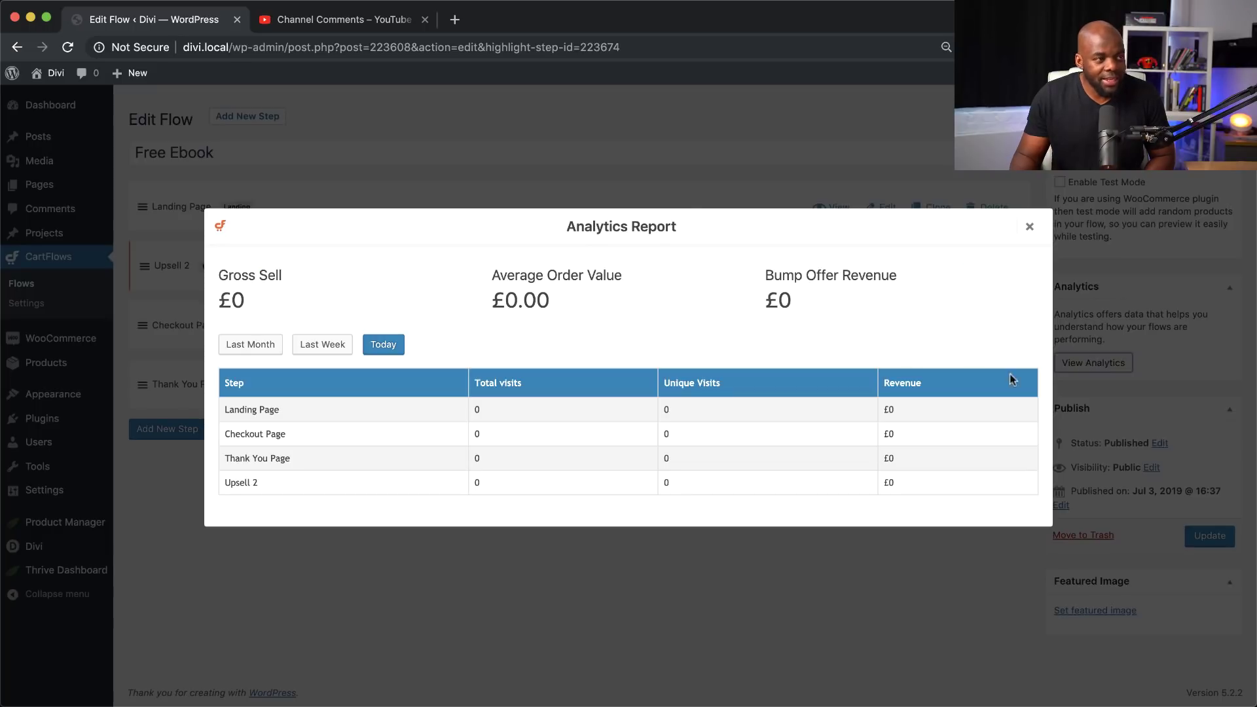
left_click(1029, 227)
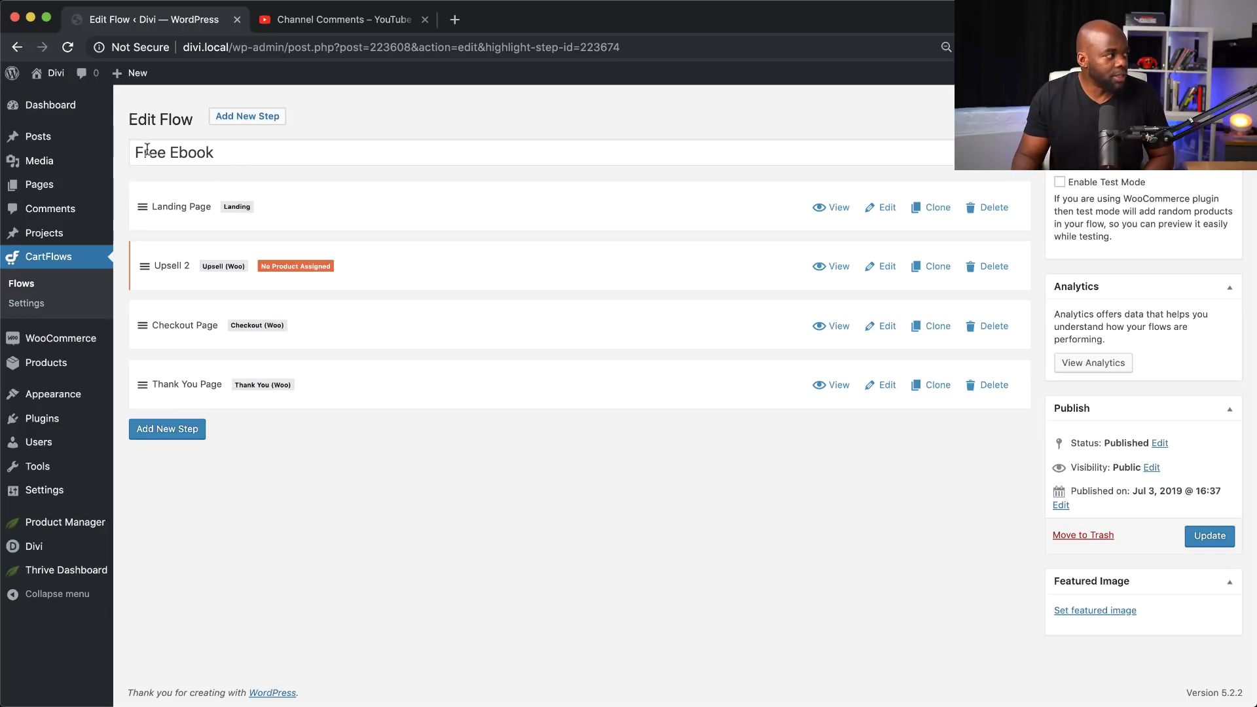
left_click(28, 286)
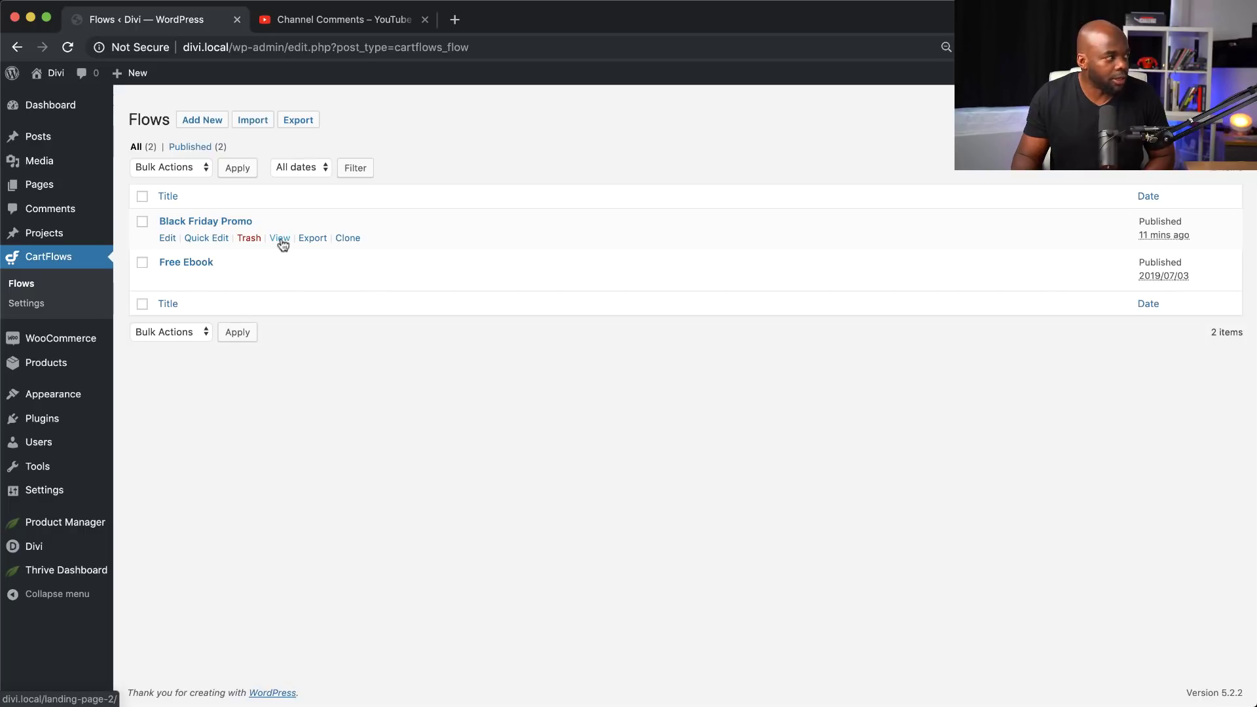
left_click(216, 223)
left_click(1106, 364)
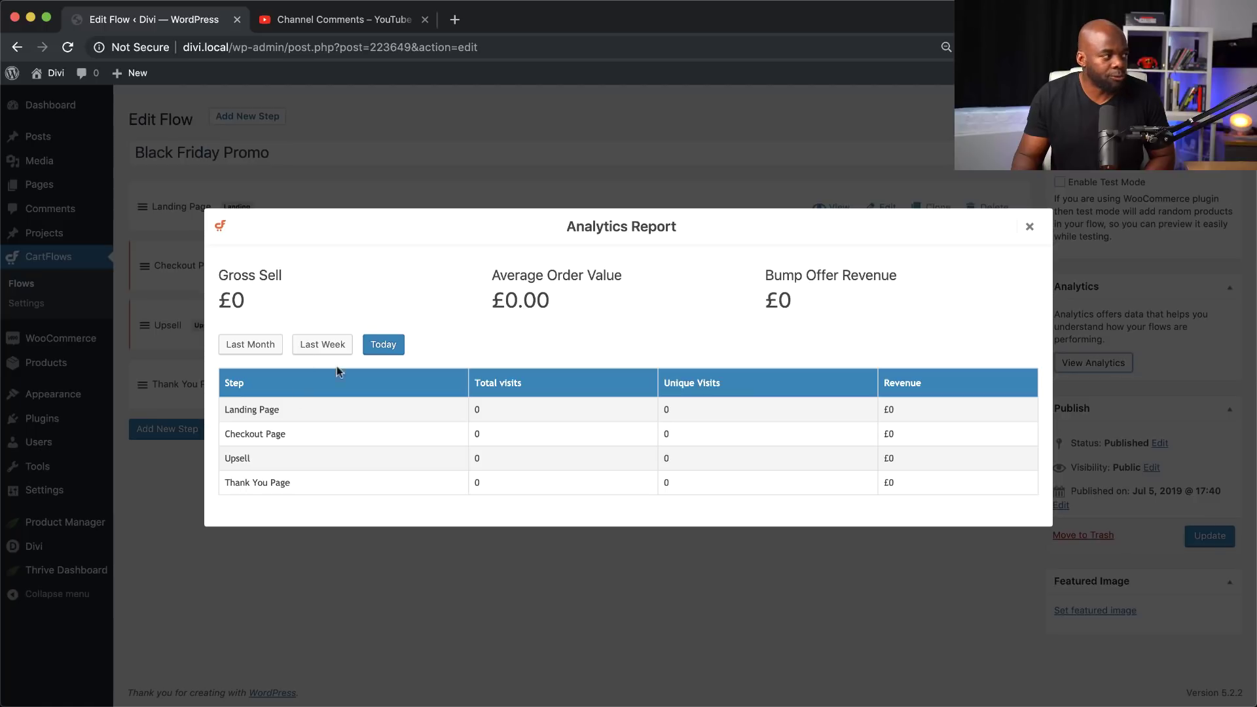
left_click(1029, 227)
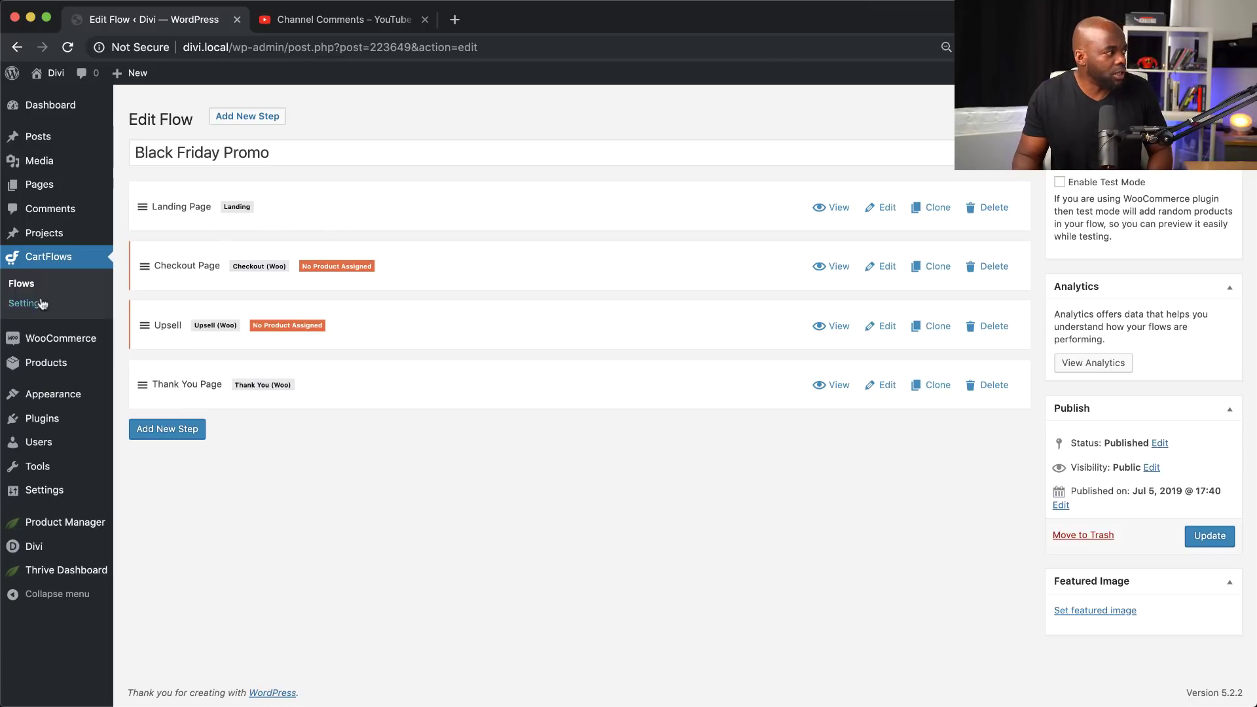
- Reopen the Free Ebook flow and review the Checkout Page step's Checkout Fields options
left_click(23, 285)
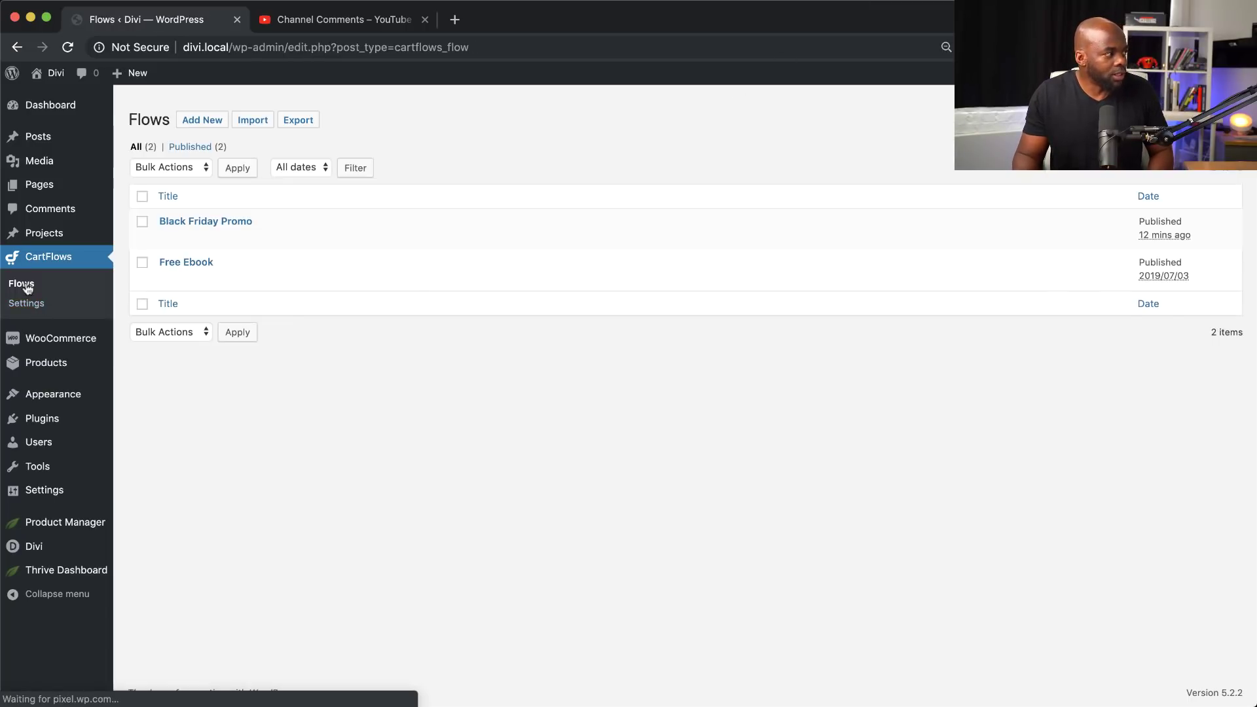
left_click(174, 272)
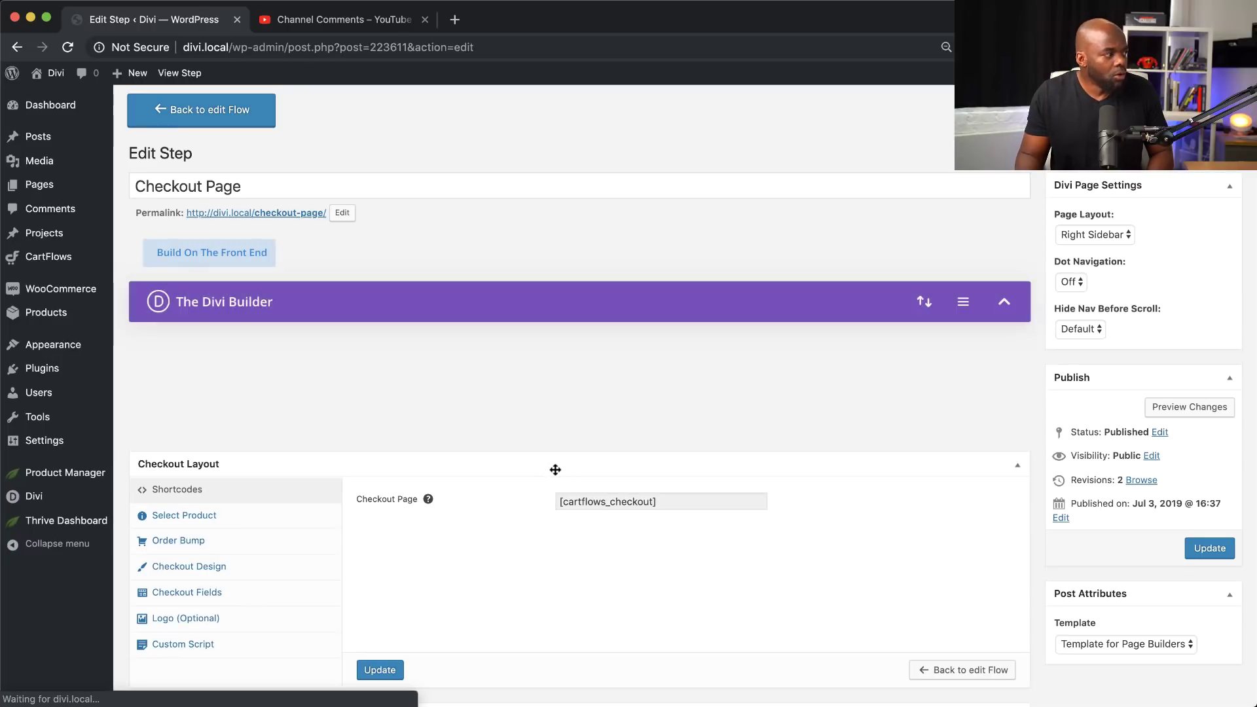
left_click(216, 589)
scroll(244, 594, "down", 2)
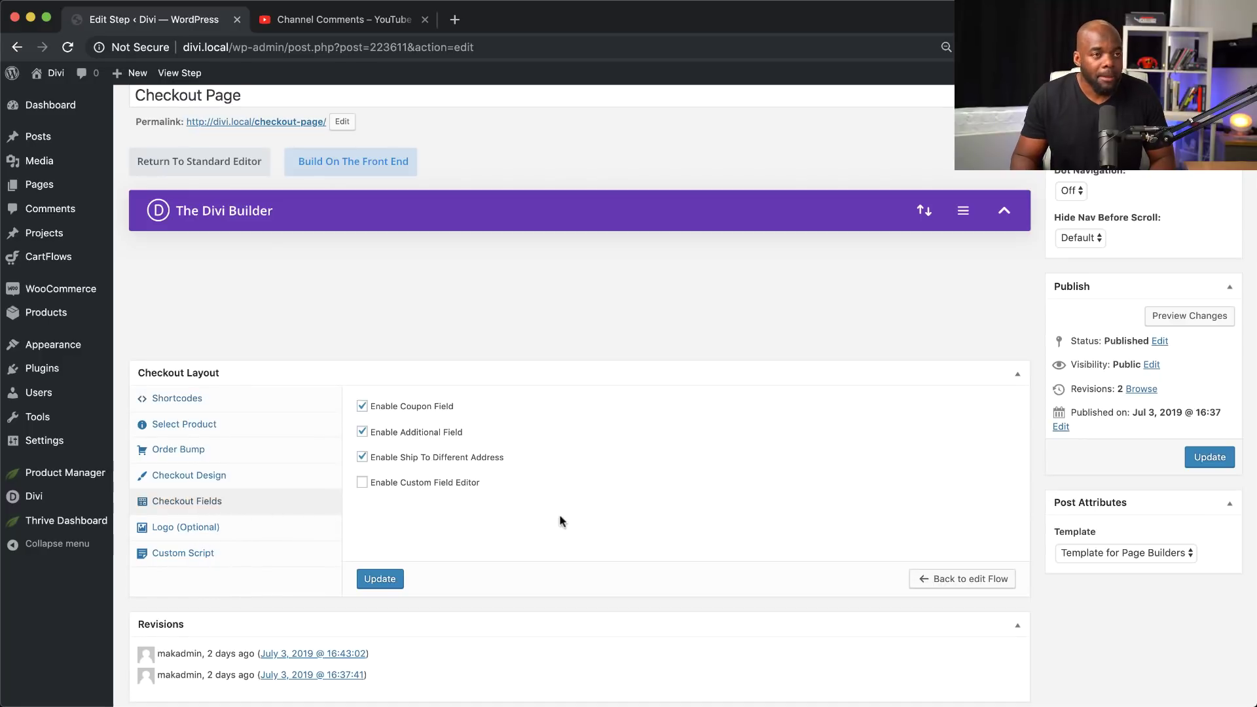
scroll(328, 533, "down", 1)
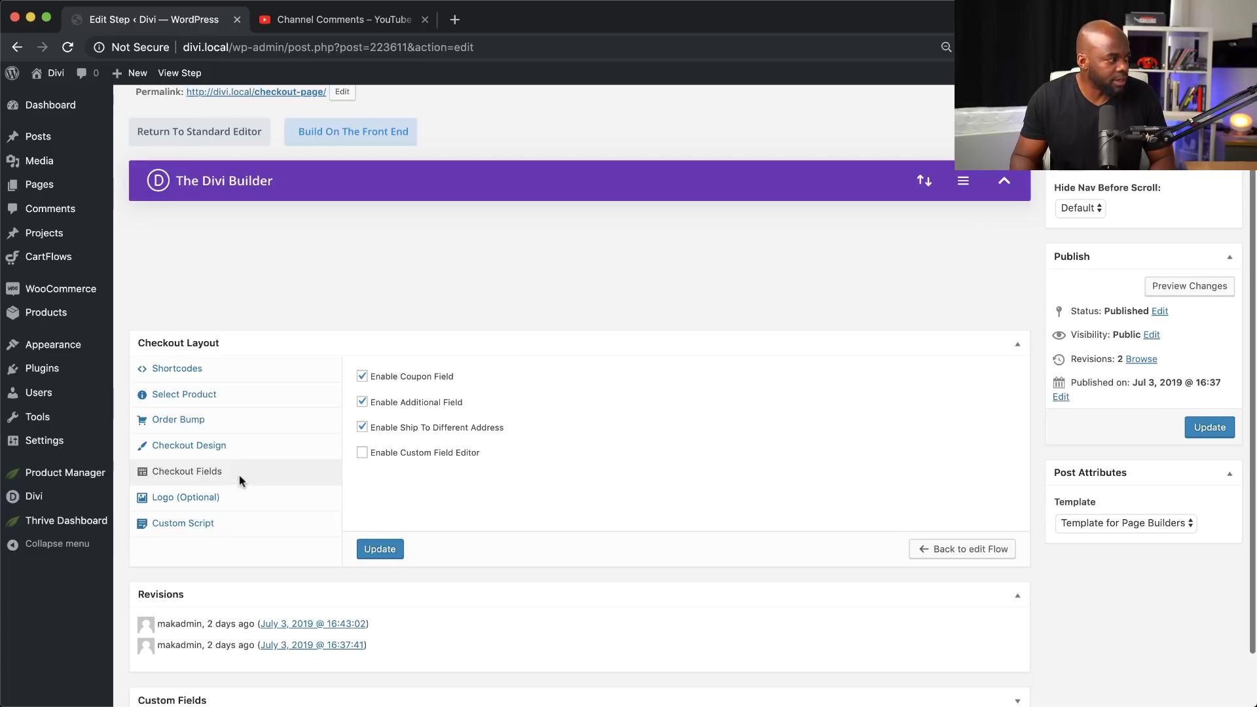
- Keep One Column as the checkout skin in the Checkout Design settings
left_click(218, 451)
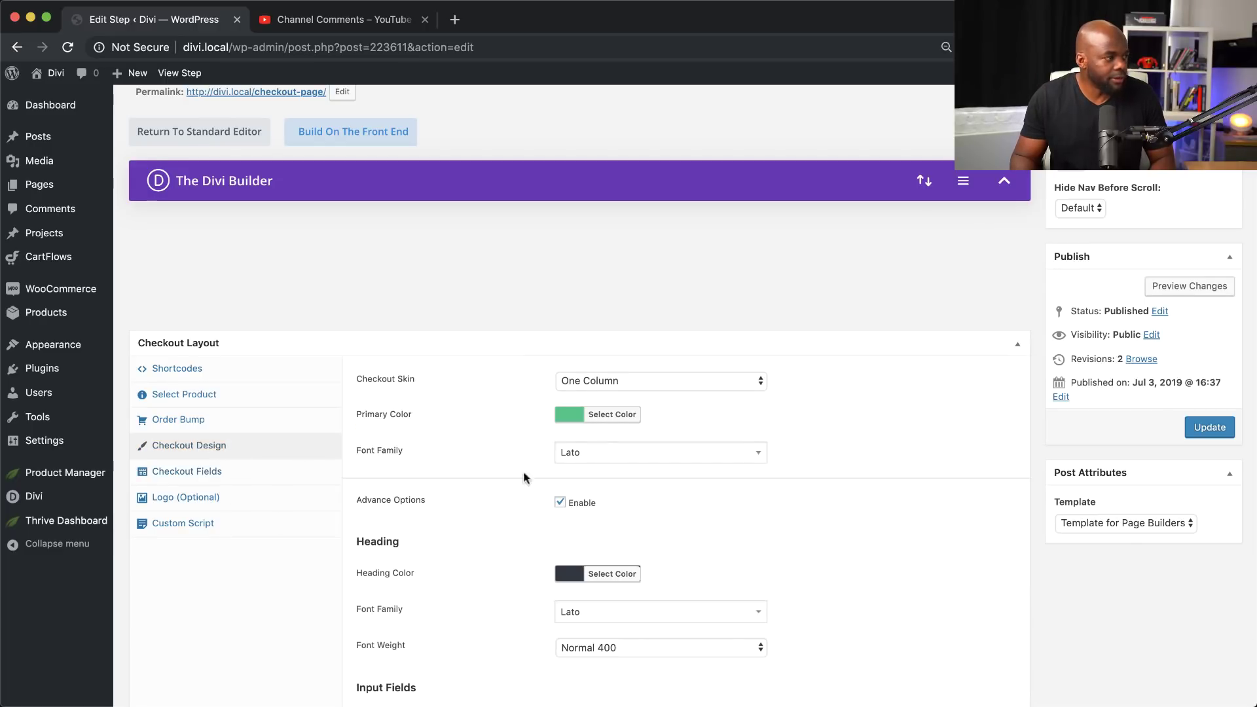
scroll(524, 472, "down", 2)
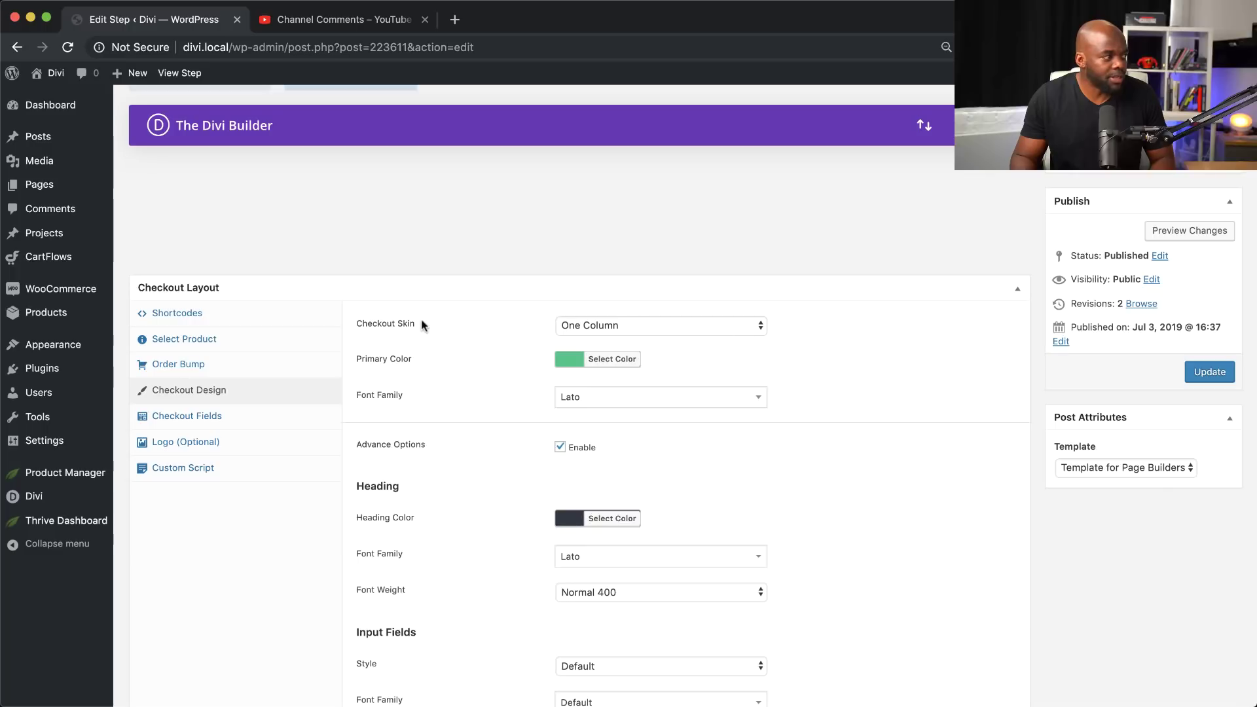
left_click(650, 331)
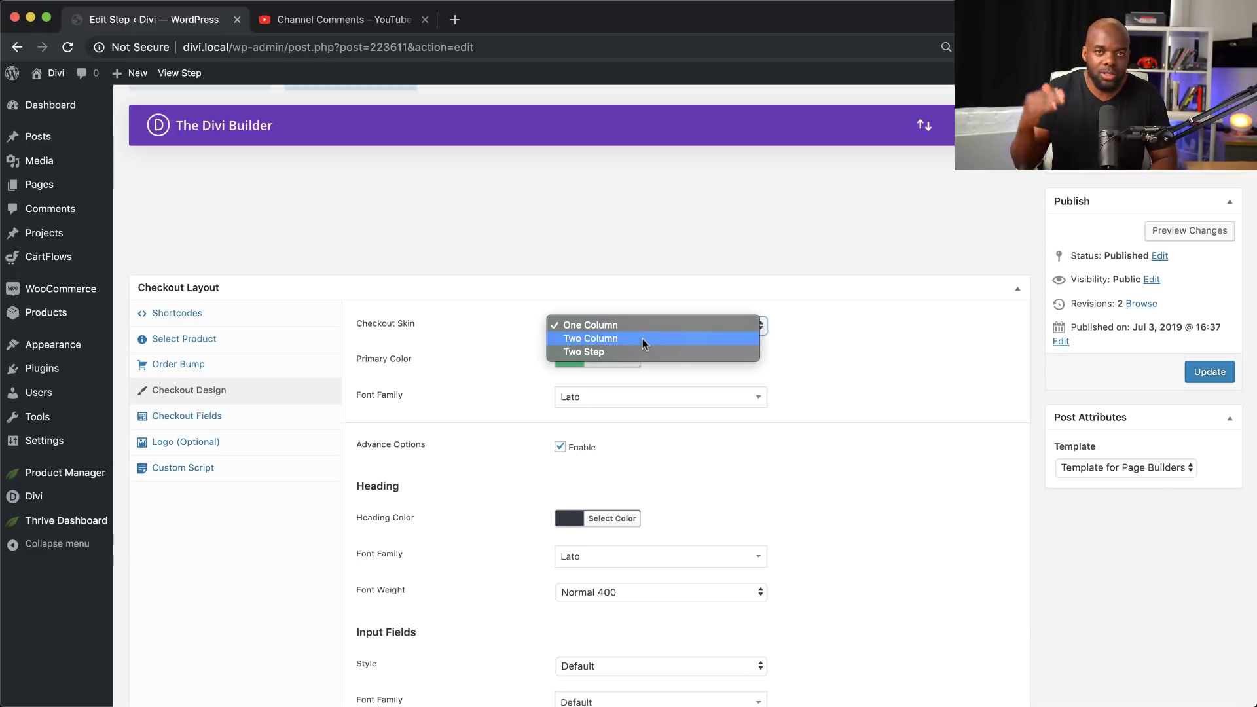
left_click(819, 342)
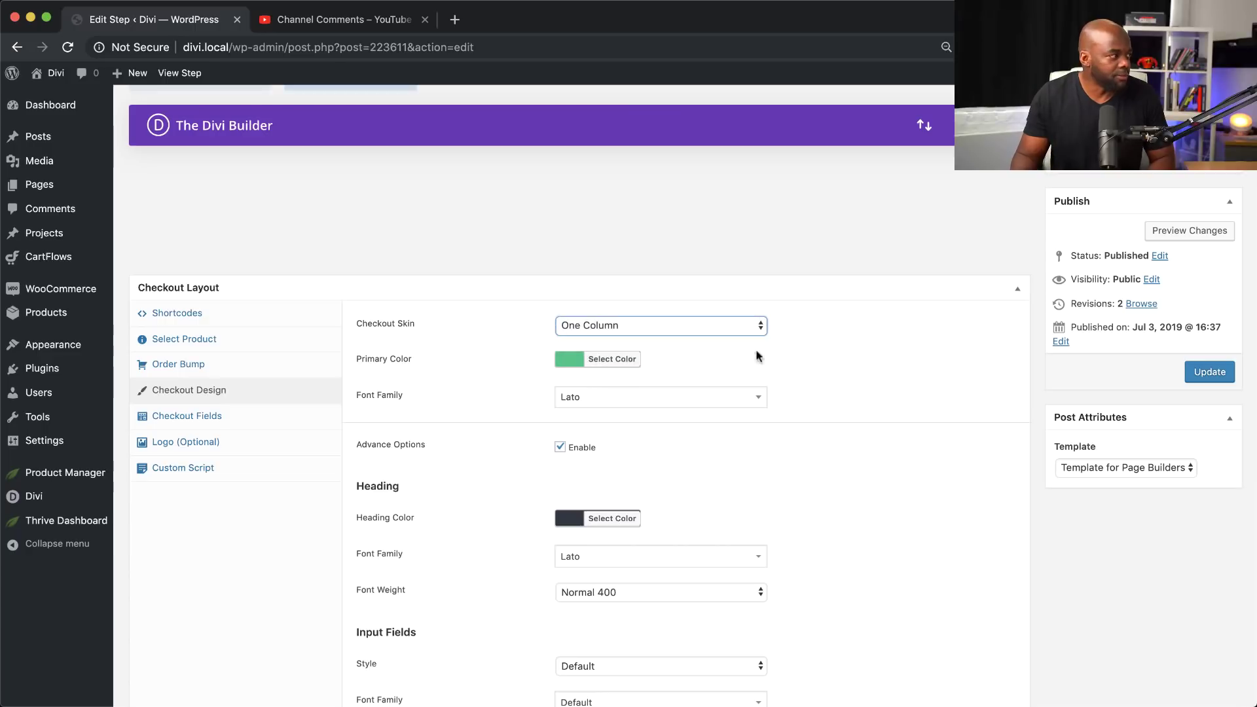
- Enable the Custom Field Editor for the checkout fields
left_click(205, 422)
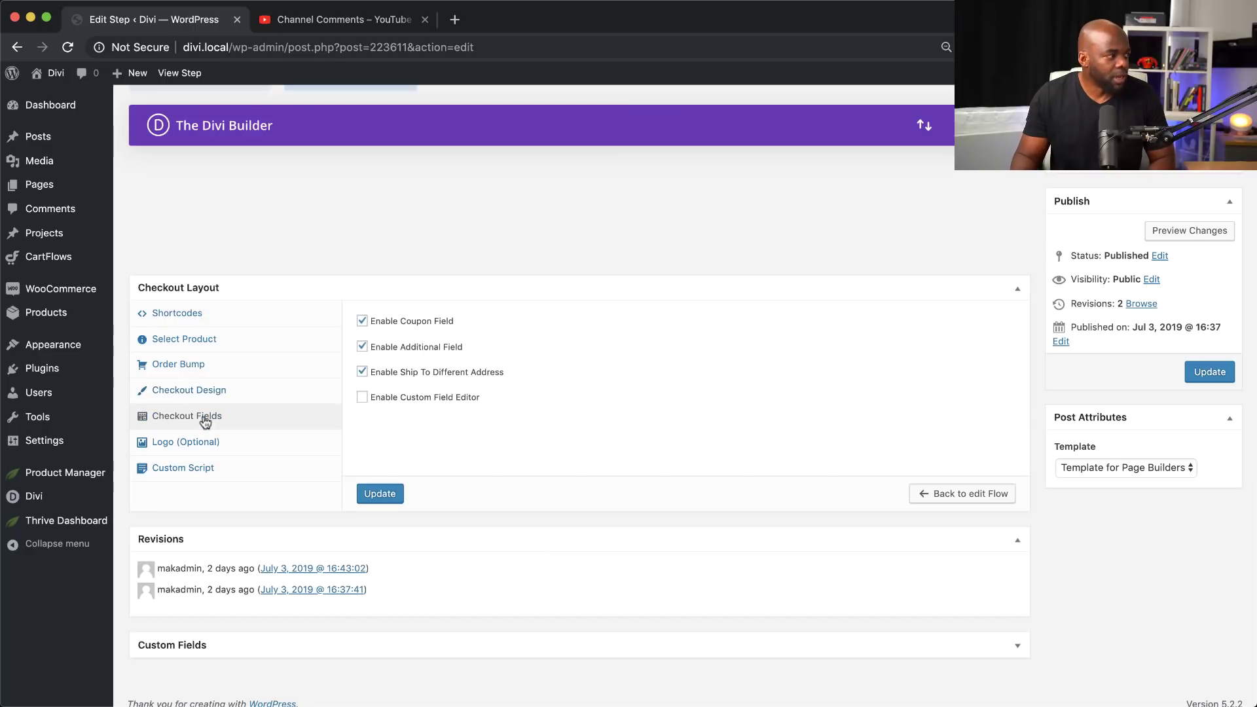
left_click(363, 396)
scroll(655, 503, "down", 3)
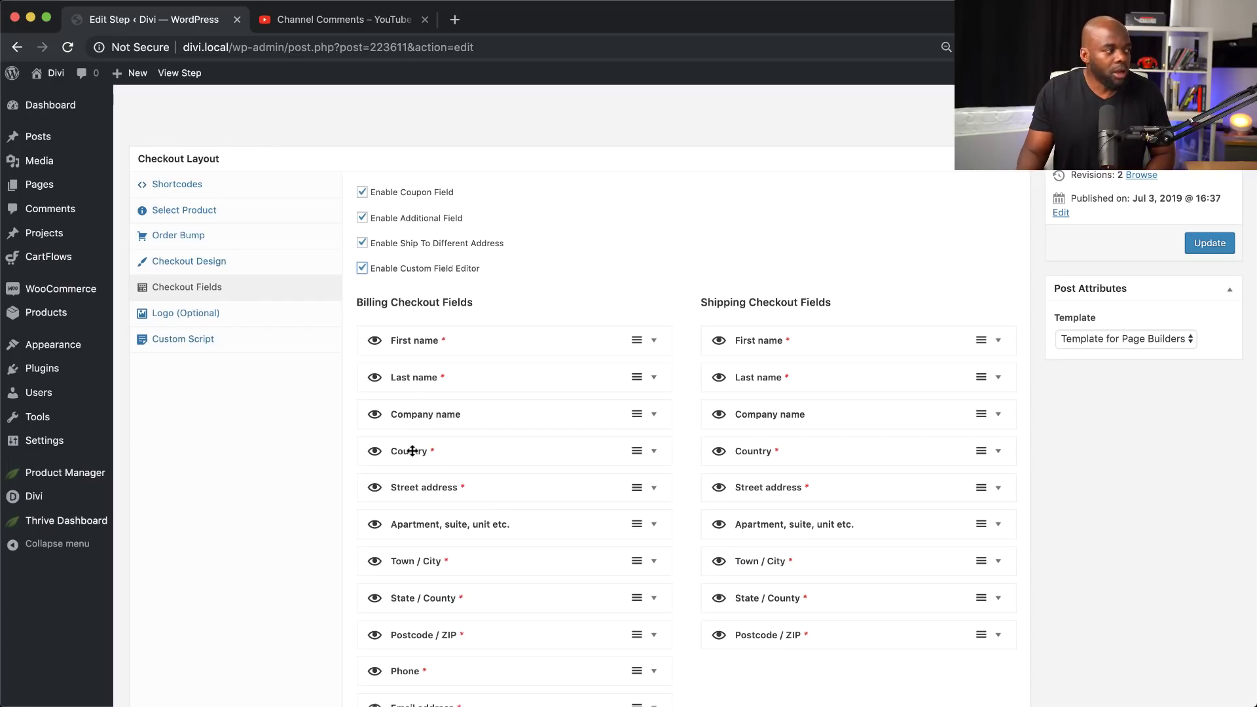
- Hide the billing Company name, Country, Street address, Apartment and Town / City fields
left_click(376, 417)
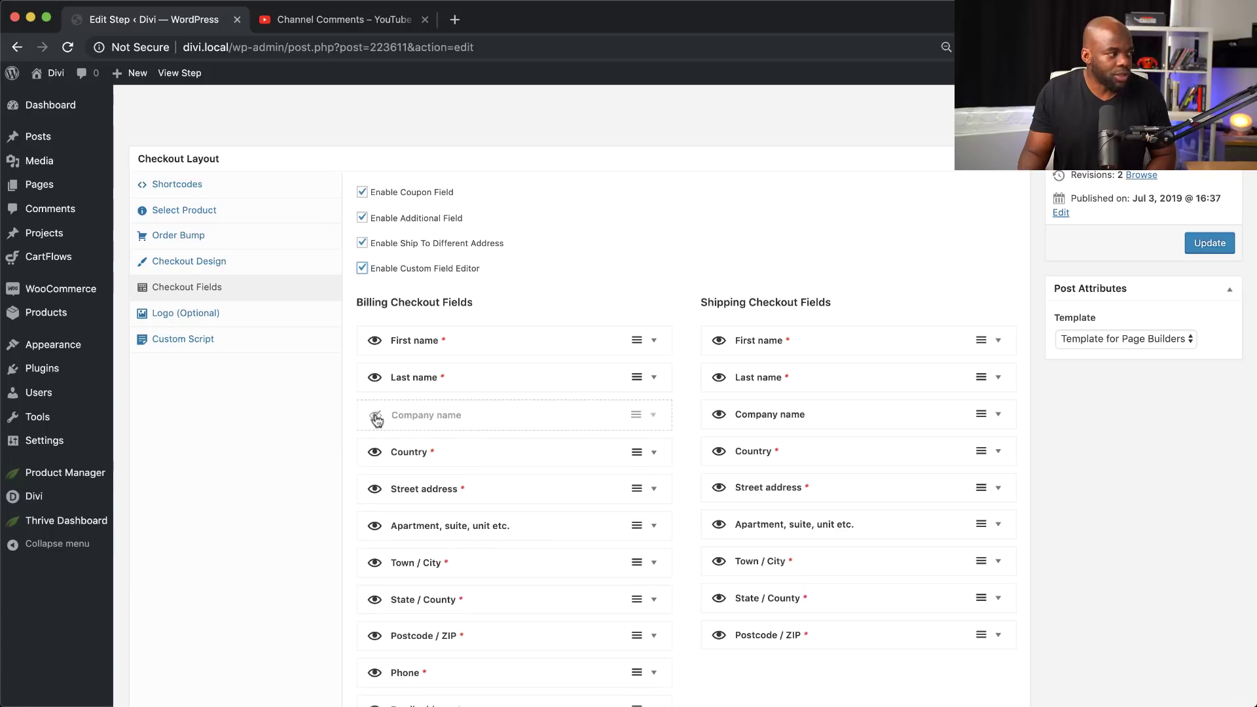
left_click(376, 456)
left_click(375, 491)
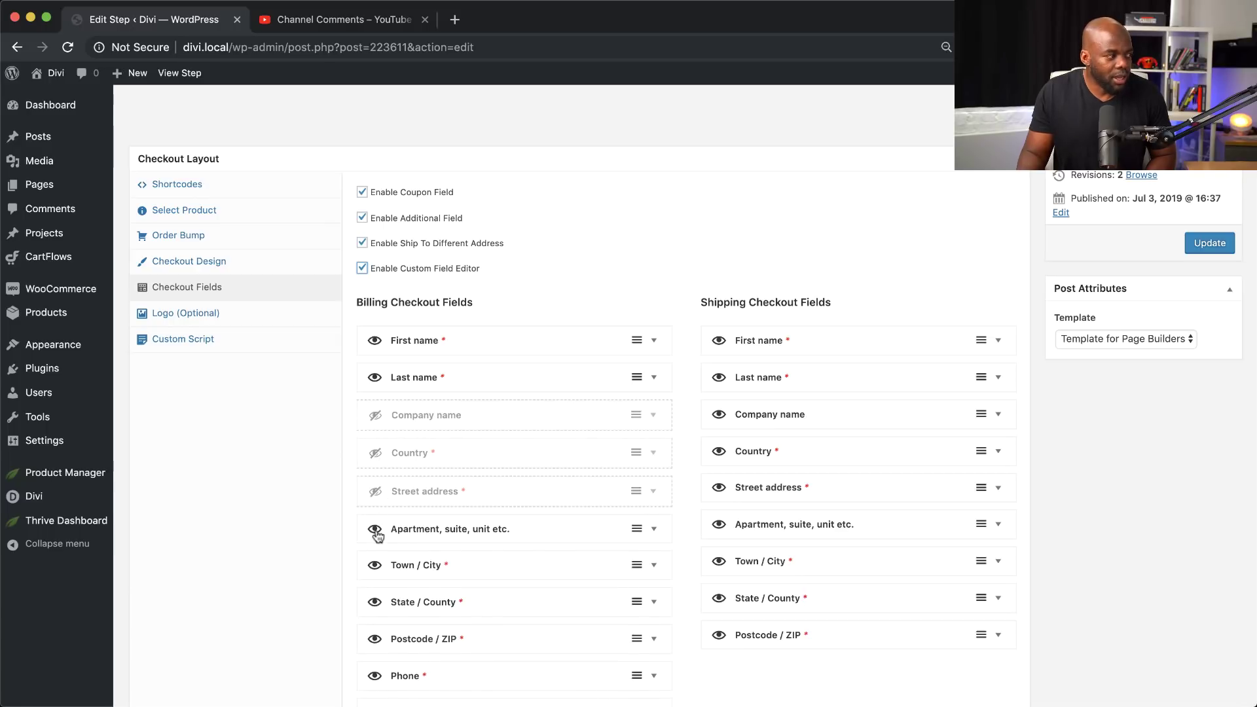
left_click(376, 529)
left_click(375, 568)
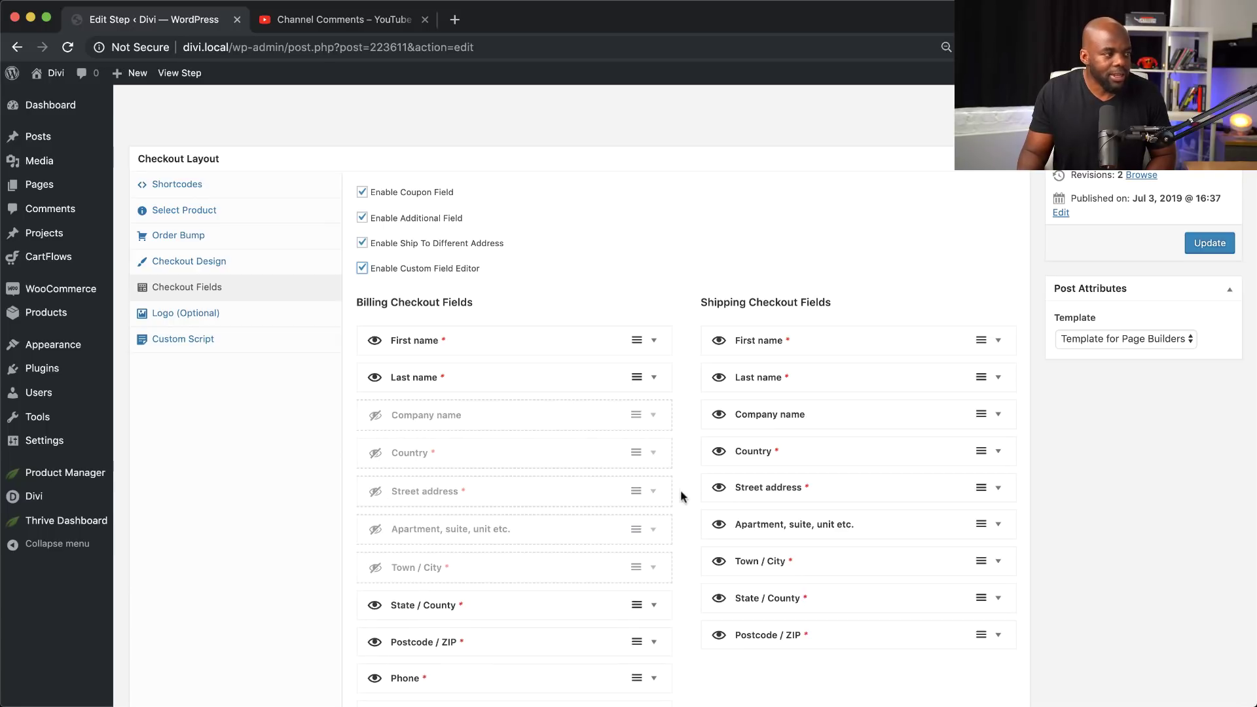
scroll(685, 531, "down", 3)
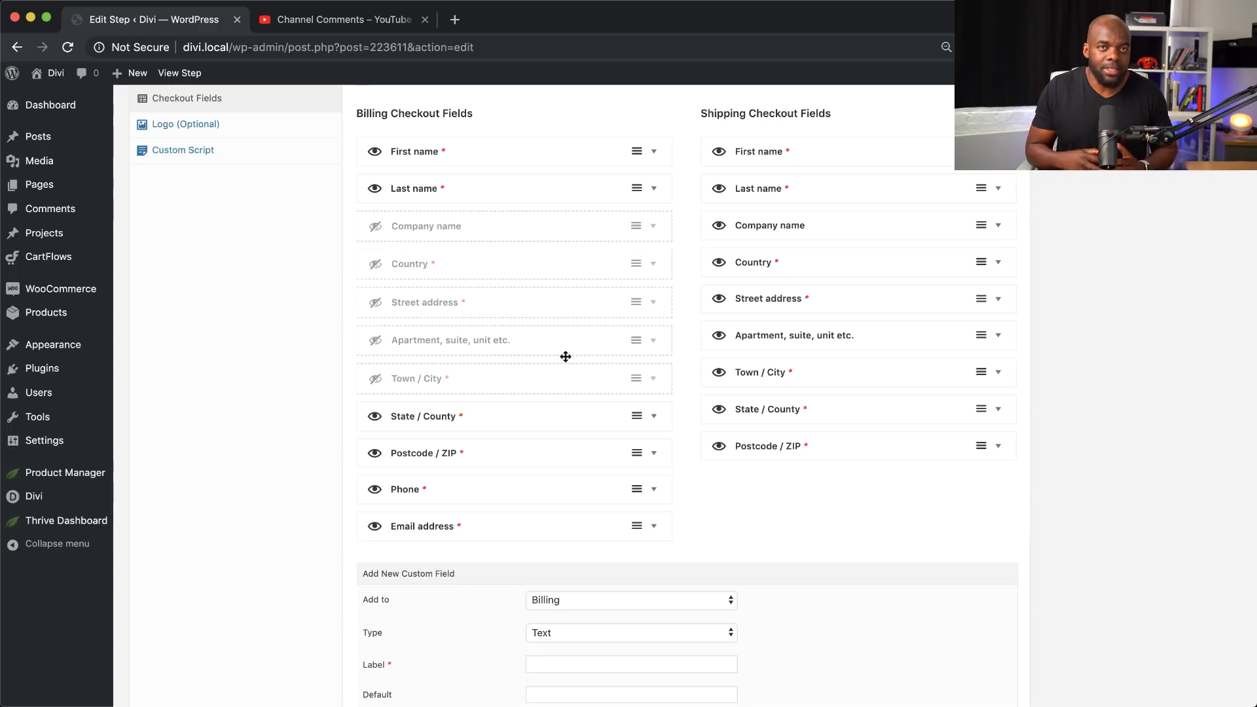
scroll(543, 328, "up", 10)
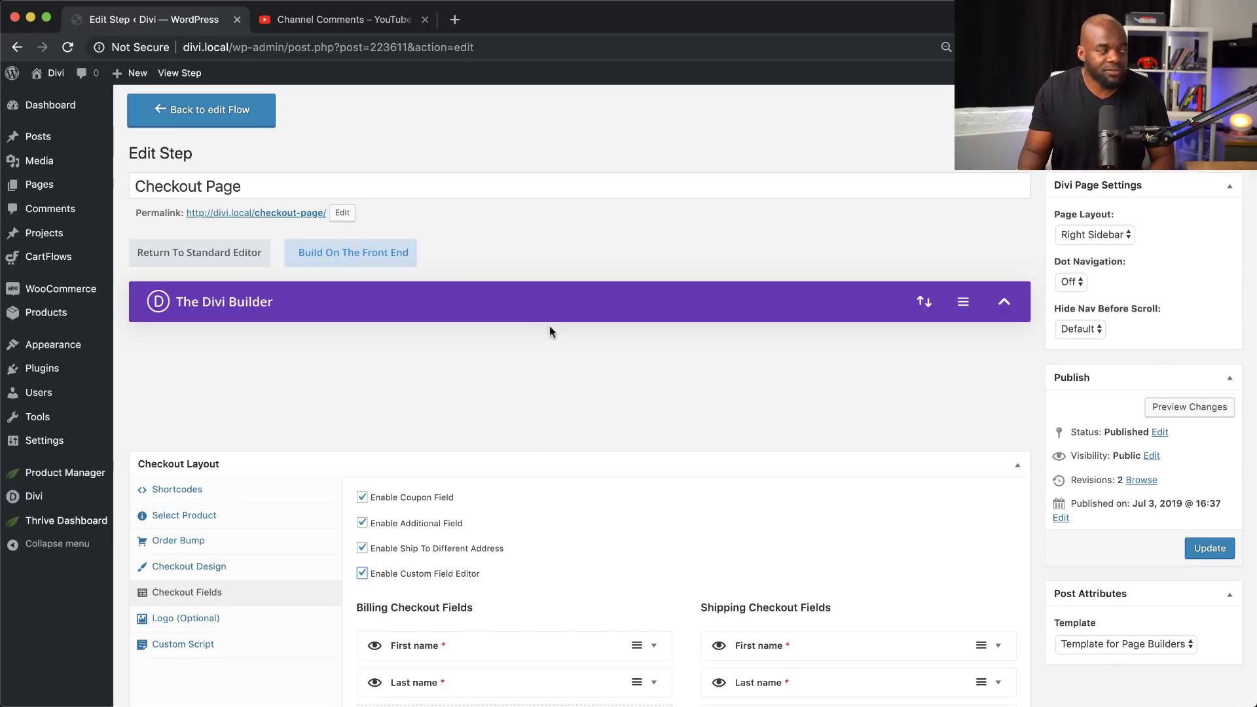
- Return to CartFlows Flows and reopen the Free Ebook flow's step list
mouse_move(78, 262)
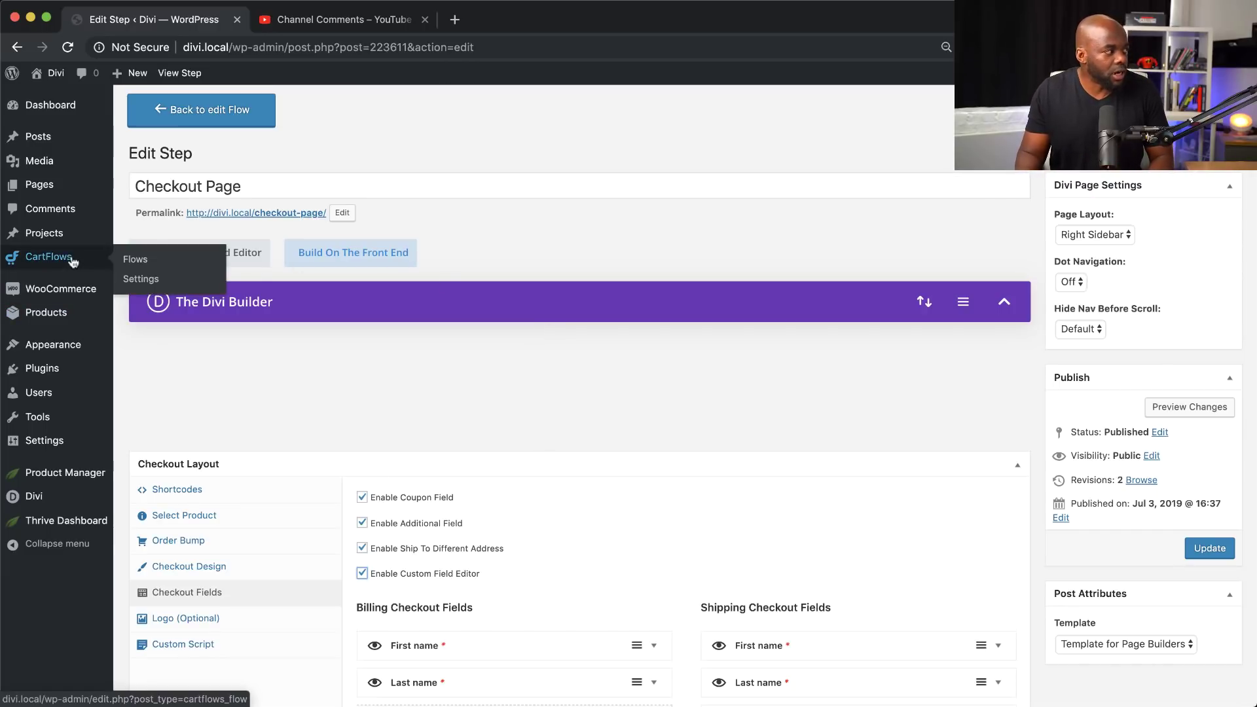
left_click(134, 260)
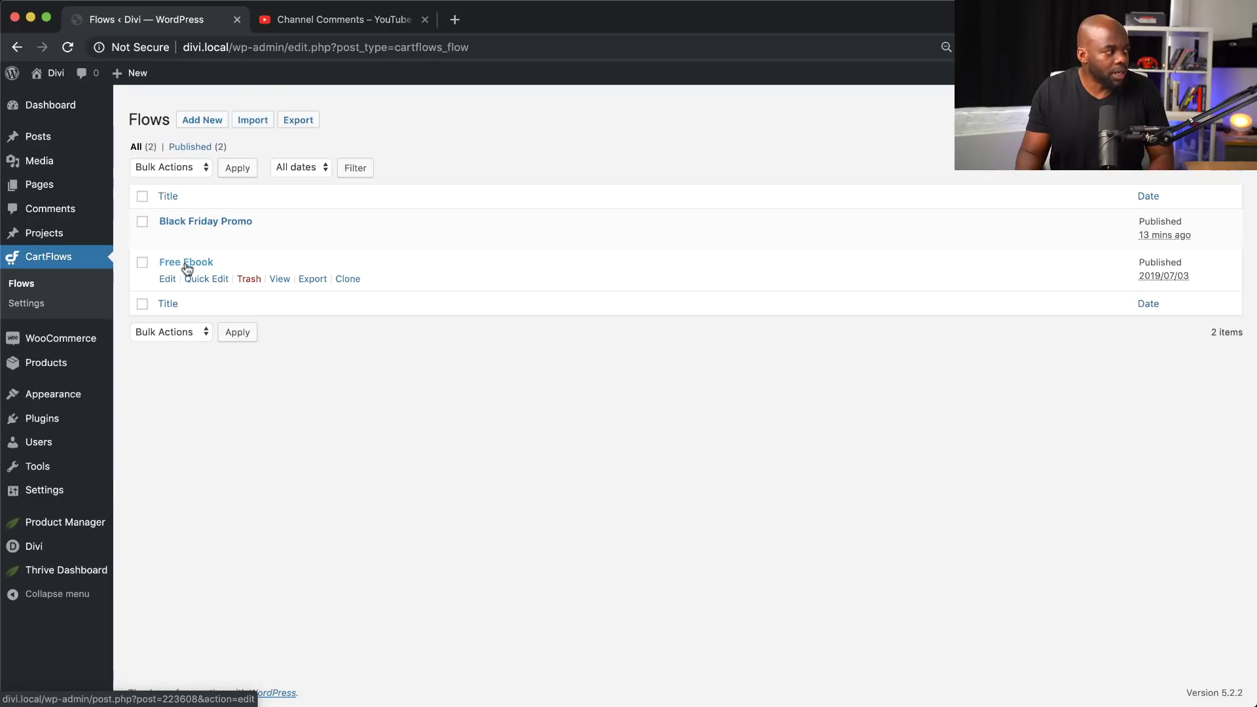
left_click(187, 263)
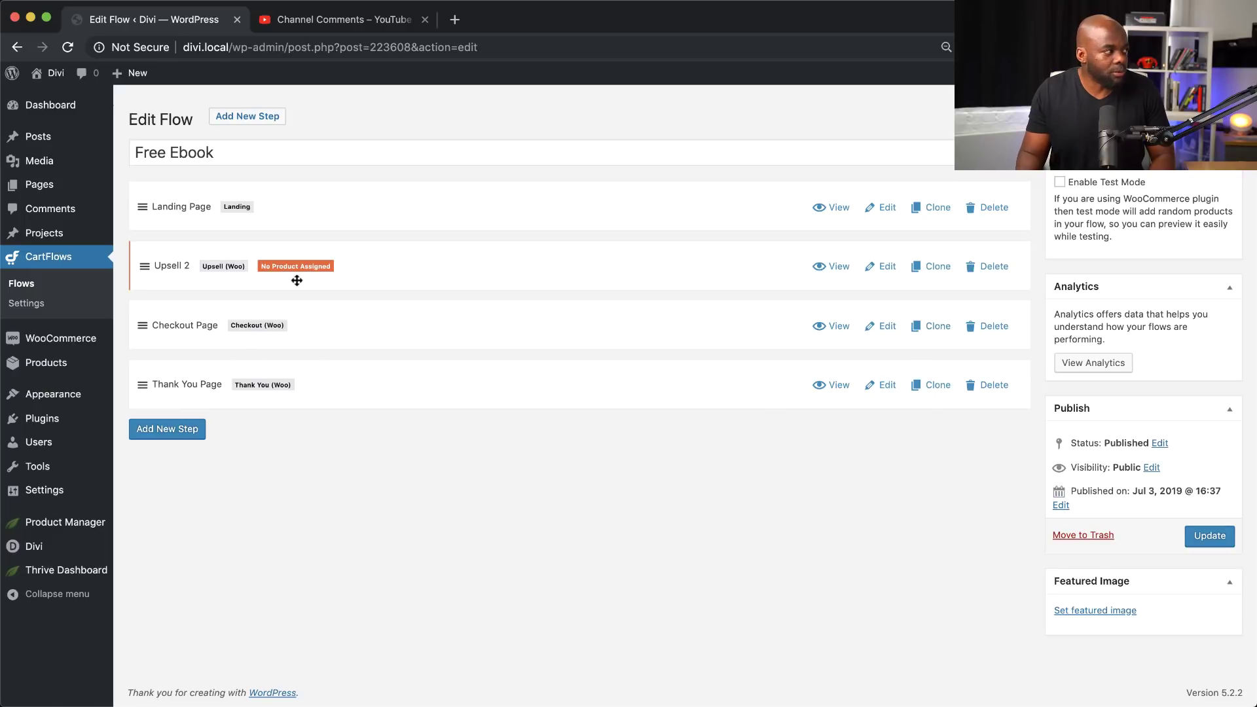
- Clone the Upsell 2 step from its row on the Edit Flow page
left_click(938, 269)
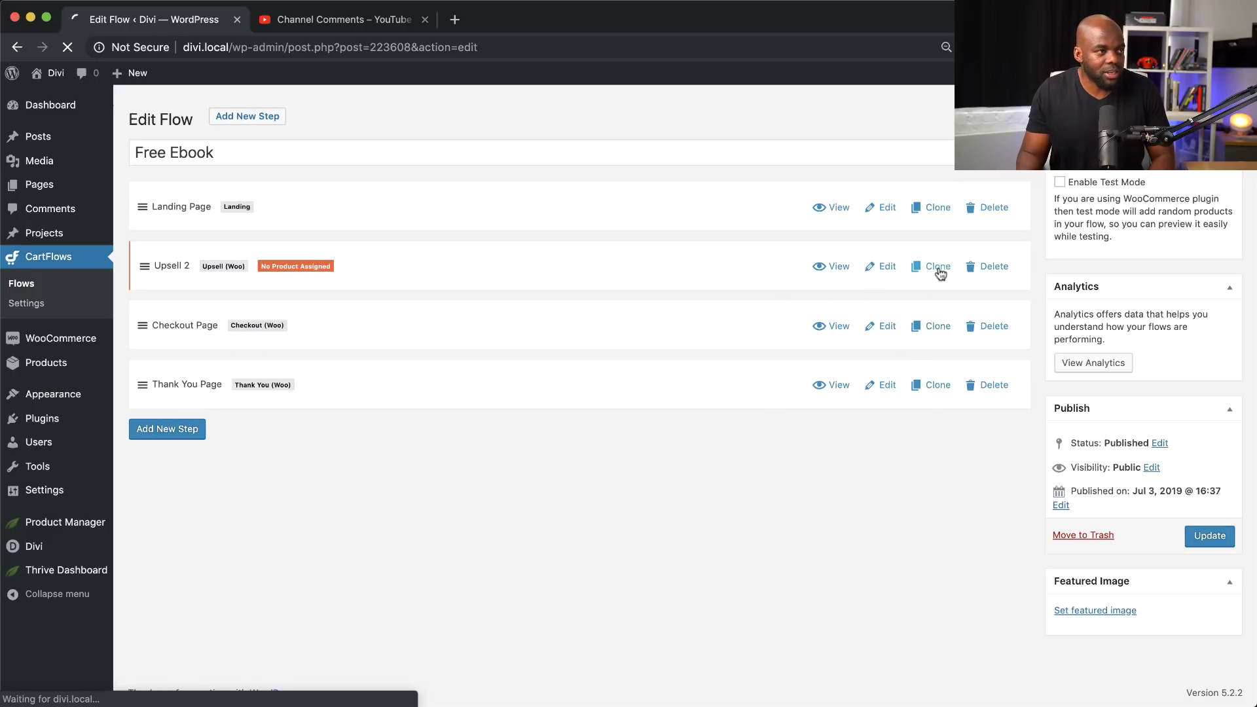